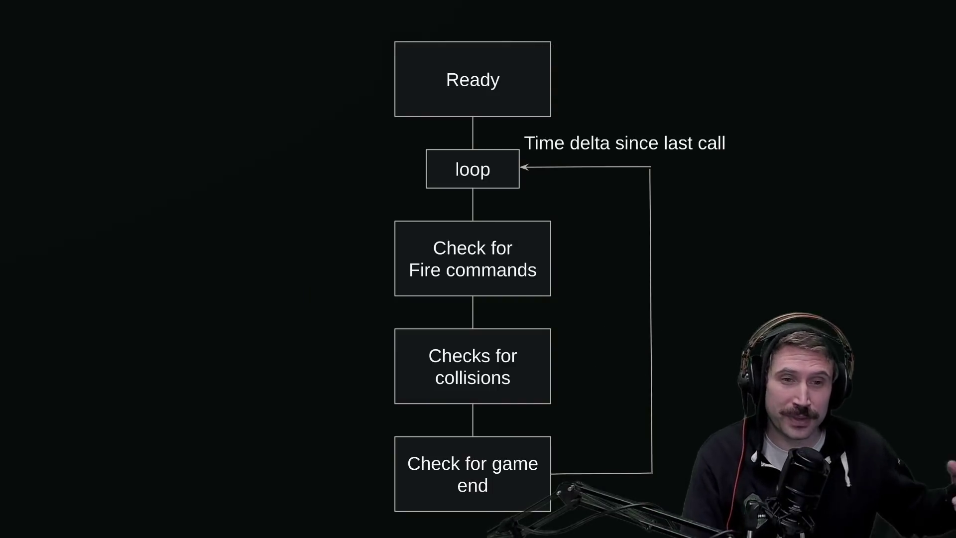
Step through the slide builds revealing the per-tick ms deltas, then shift the flowchart left.
key(Right)
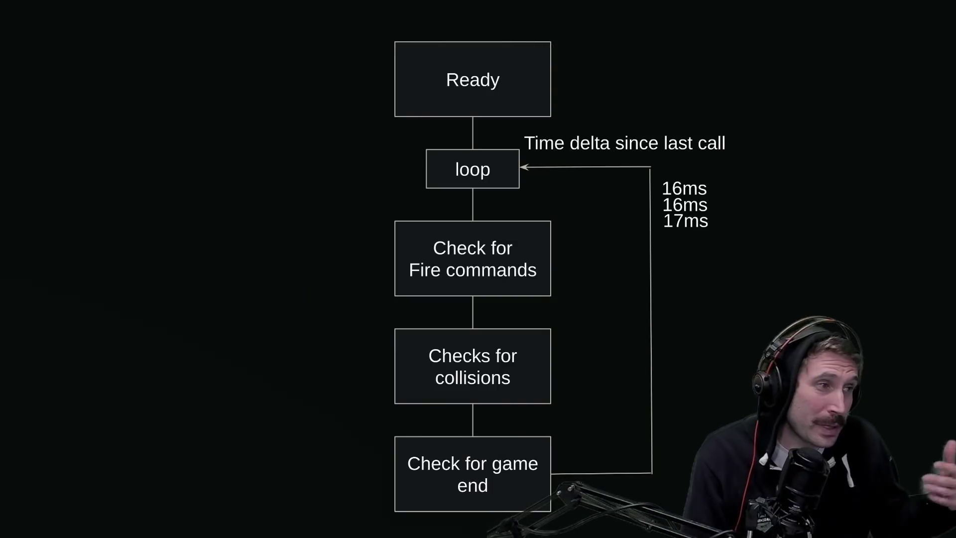
key(Right)
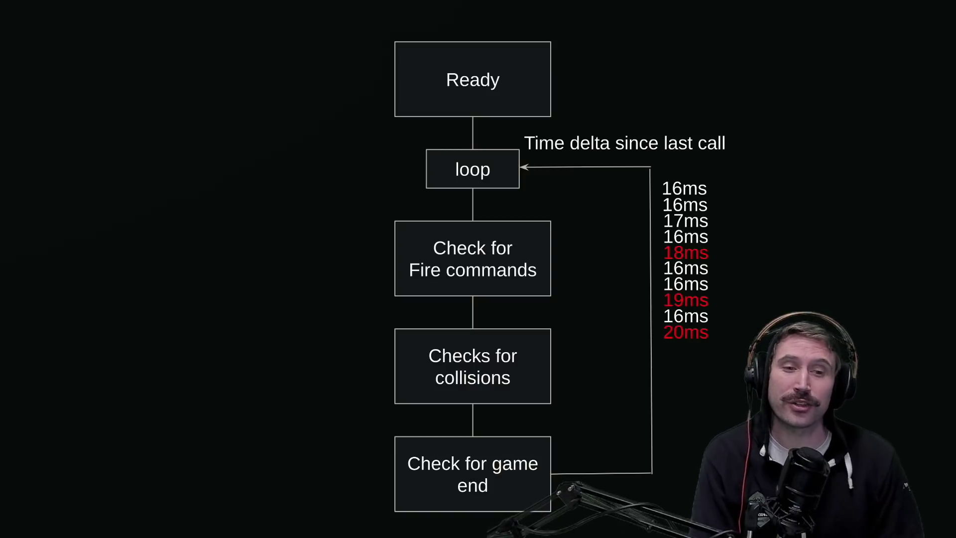
key(Right)
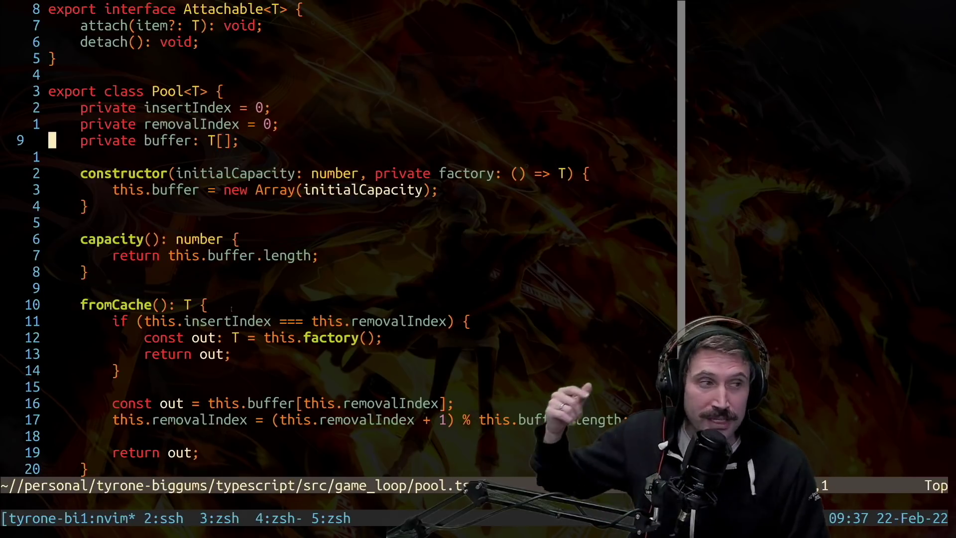
Follow the pool into the bullet positioning block, then to the cleanUp call's definition in game-world.ts.
key(ctrl+6)
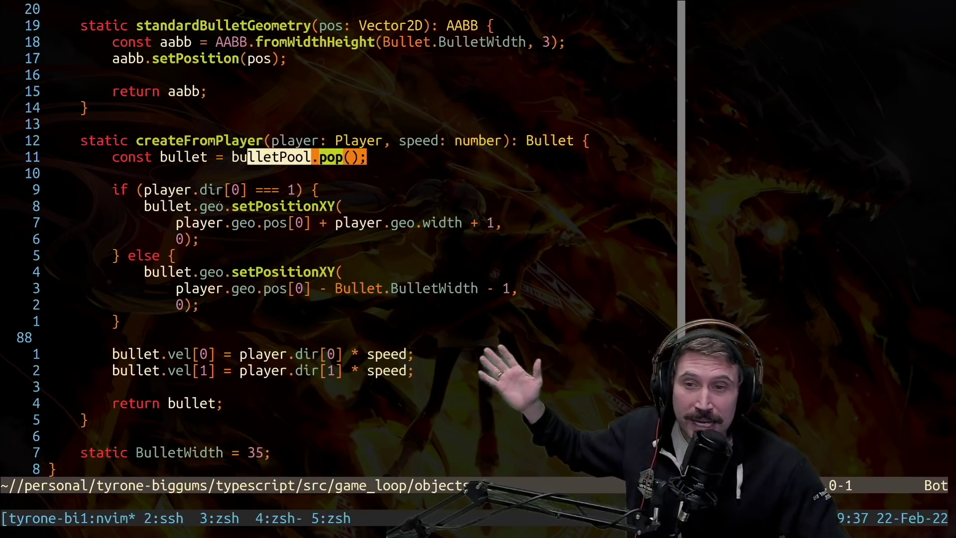
drag(224, 206, 254, 371)
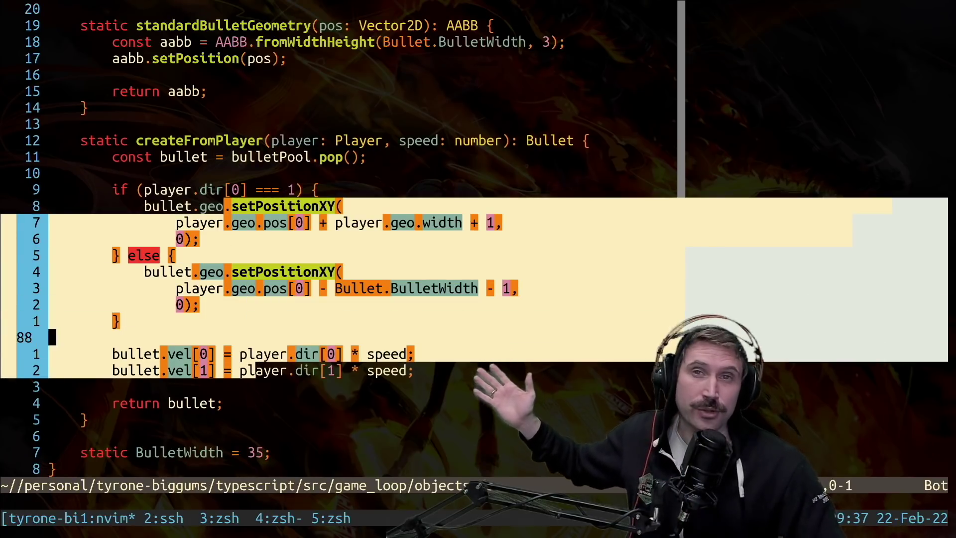
key(ctrl+o)
key(y)
key(k)
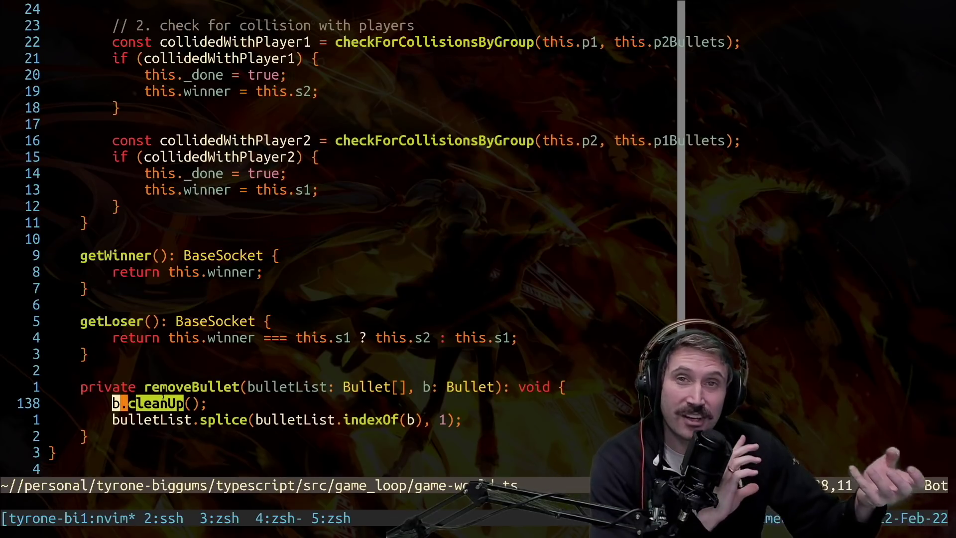
key(g)
key(d)
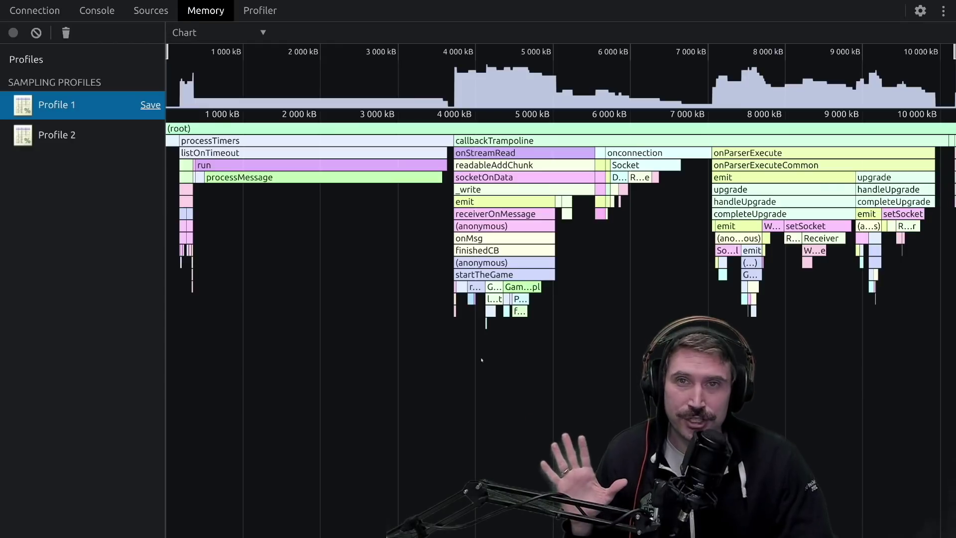
Show Profile 2's memory flame chart and dismiss the processMessage details popup.
key(Down)
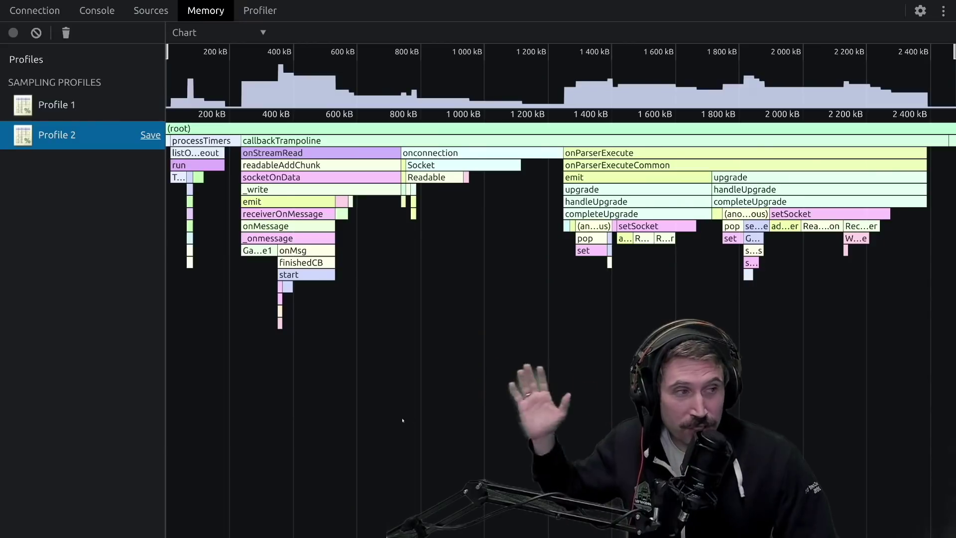
mouse_move(200, 177)
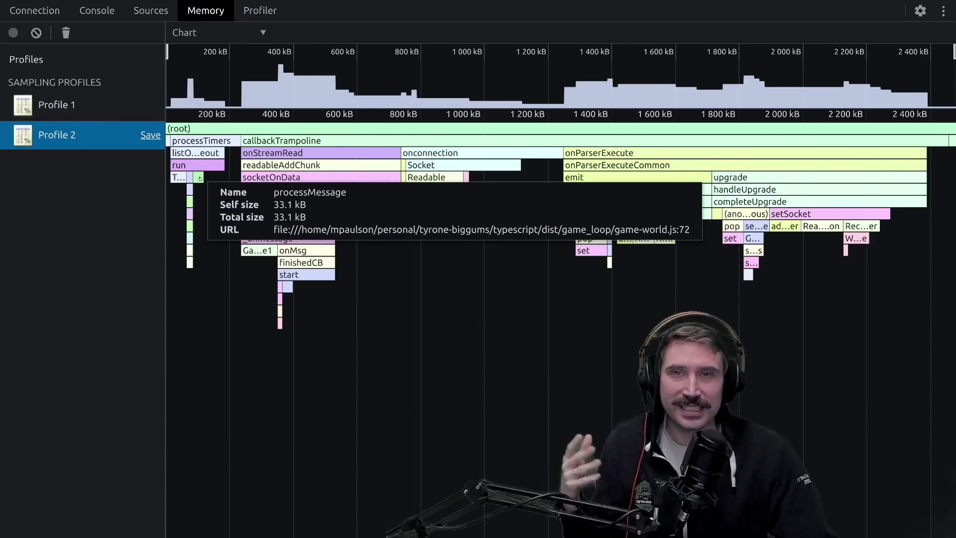
click(437, 199)
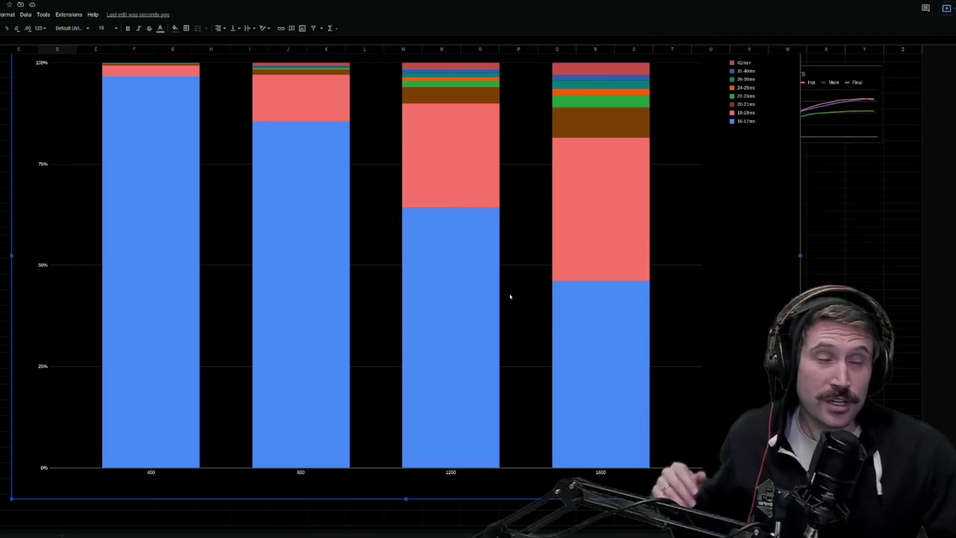
mouse_move(442, 299)
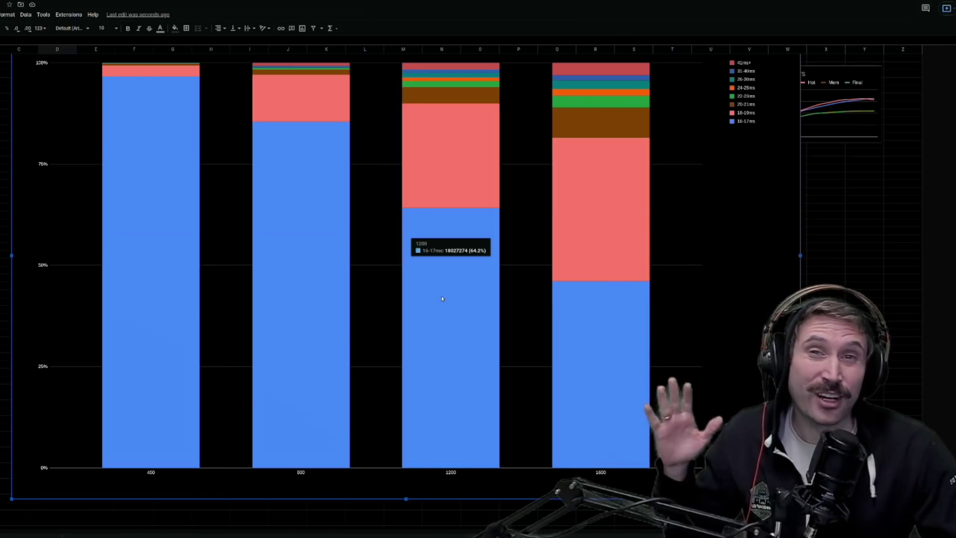
scroll(733, 362, up, 5)
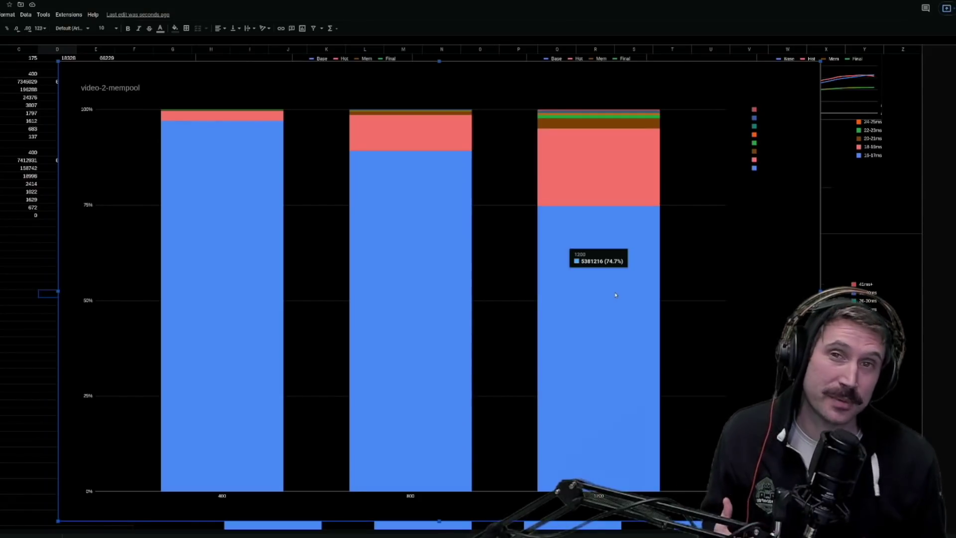
scroll(616, 294, down, 5)
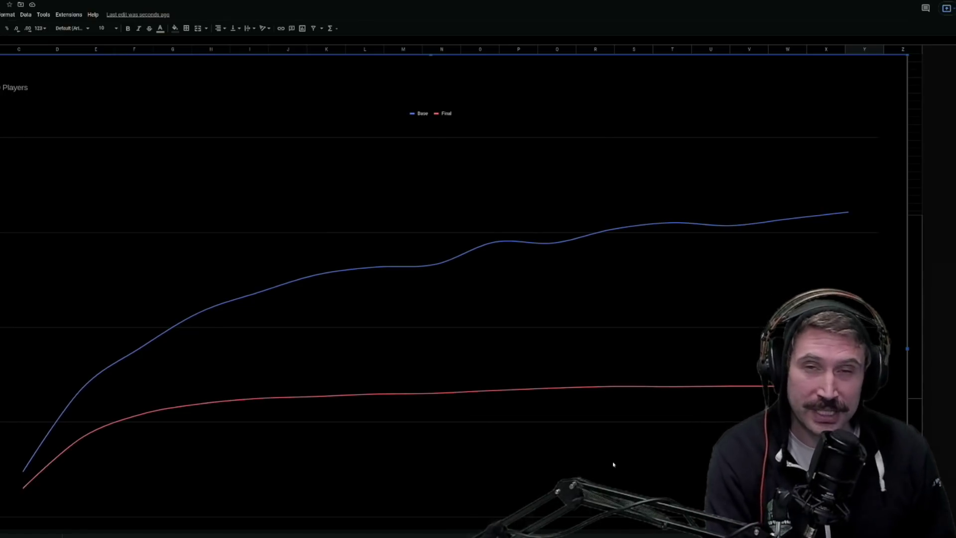
scroll(269, 346, down, 5)
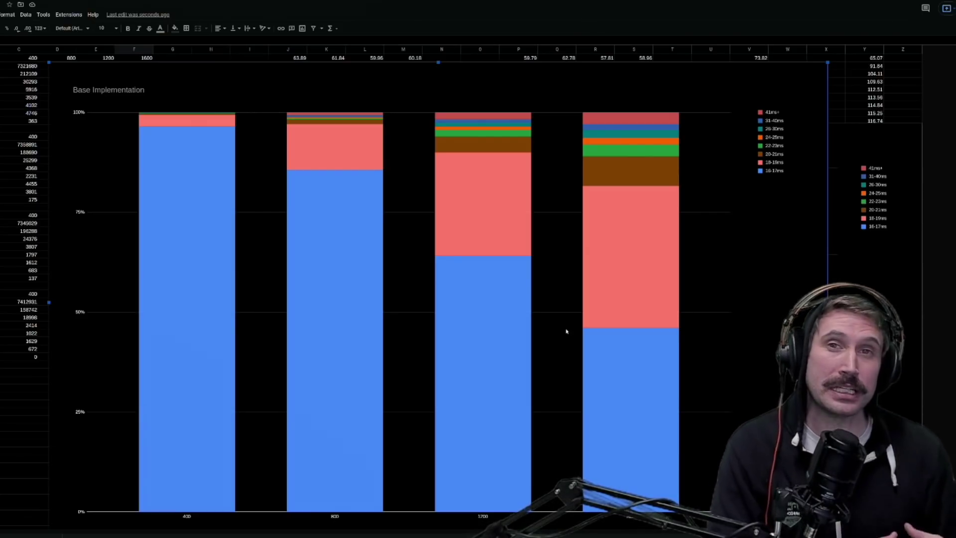
Raise the Both Memory and Hotspot chart above the other spreadsheet charts.
click(690, 280)
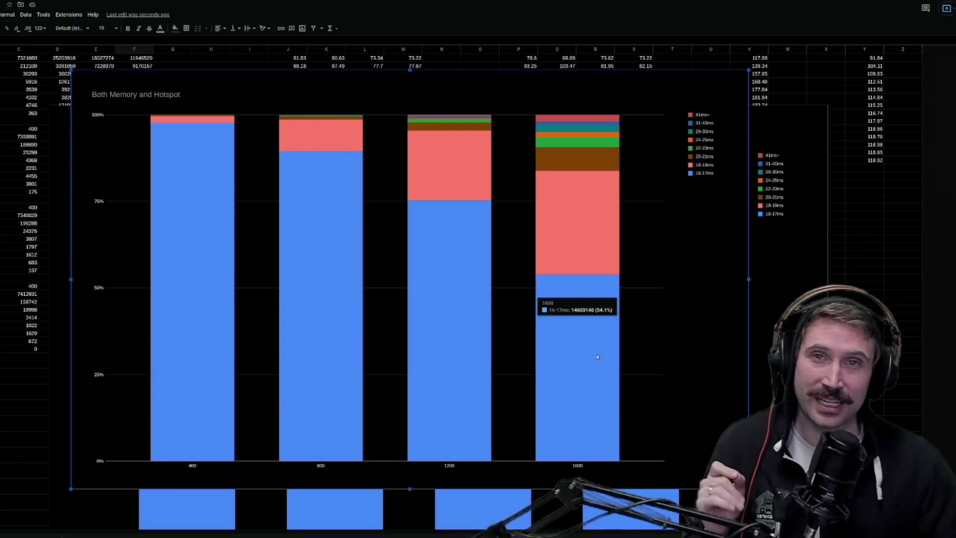
scroll(597, 357, up, 1)
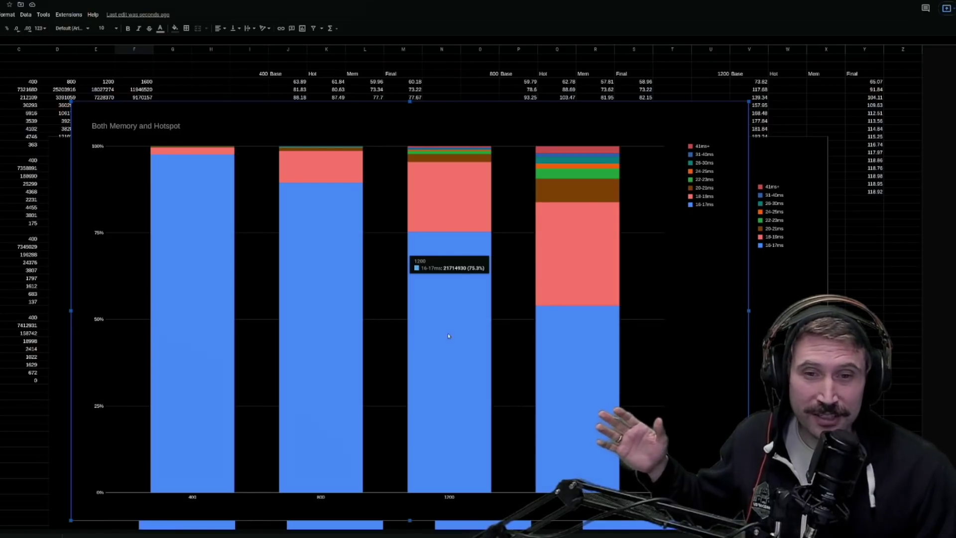